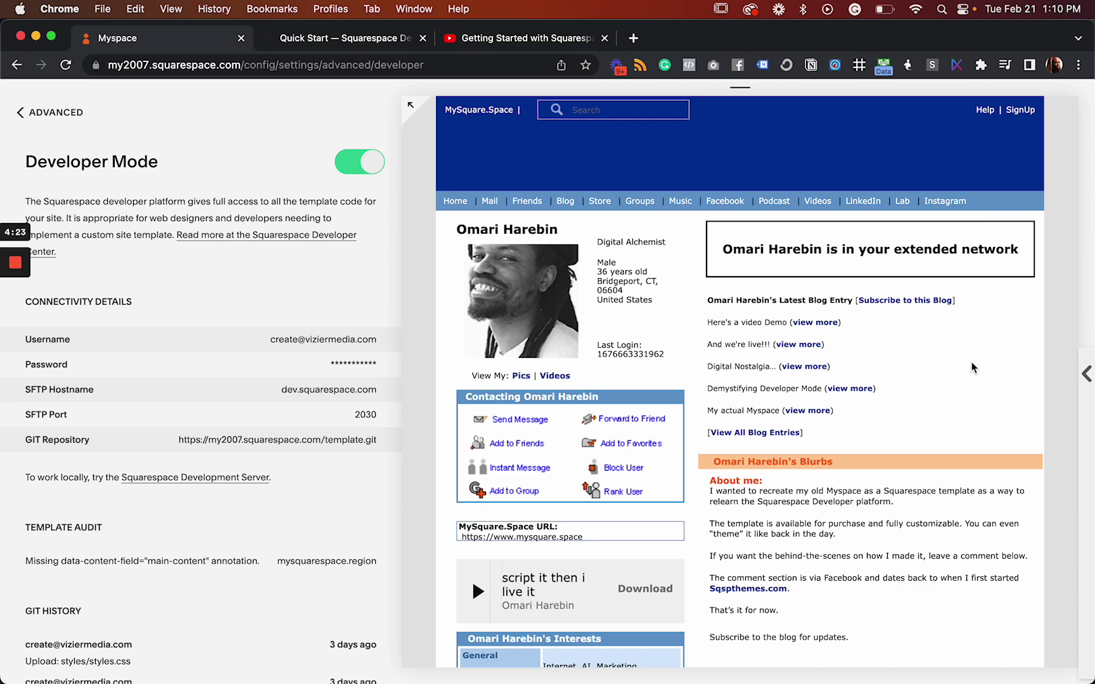
Back out of Advanced and Settings to the main dashboard menu, keeping Developer Mode on
click(19, 116)
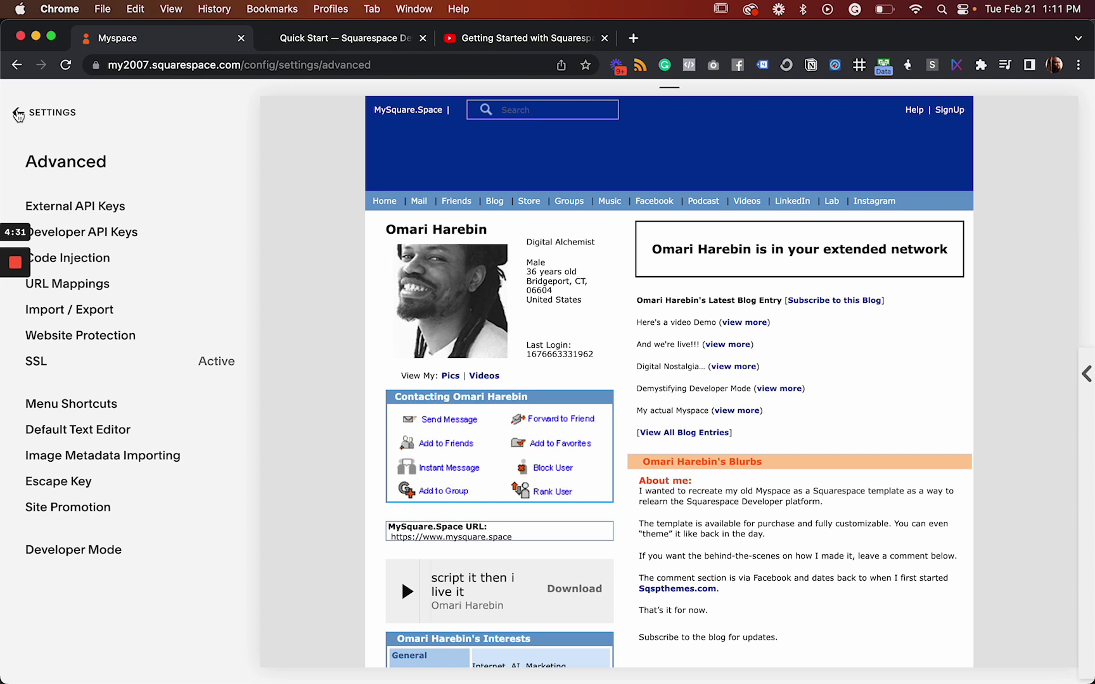
click(19, 114)
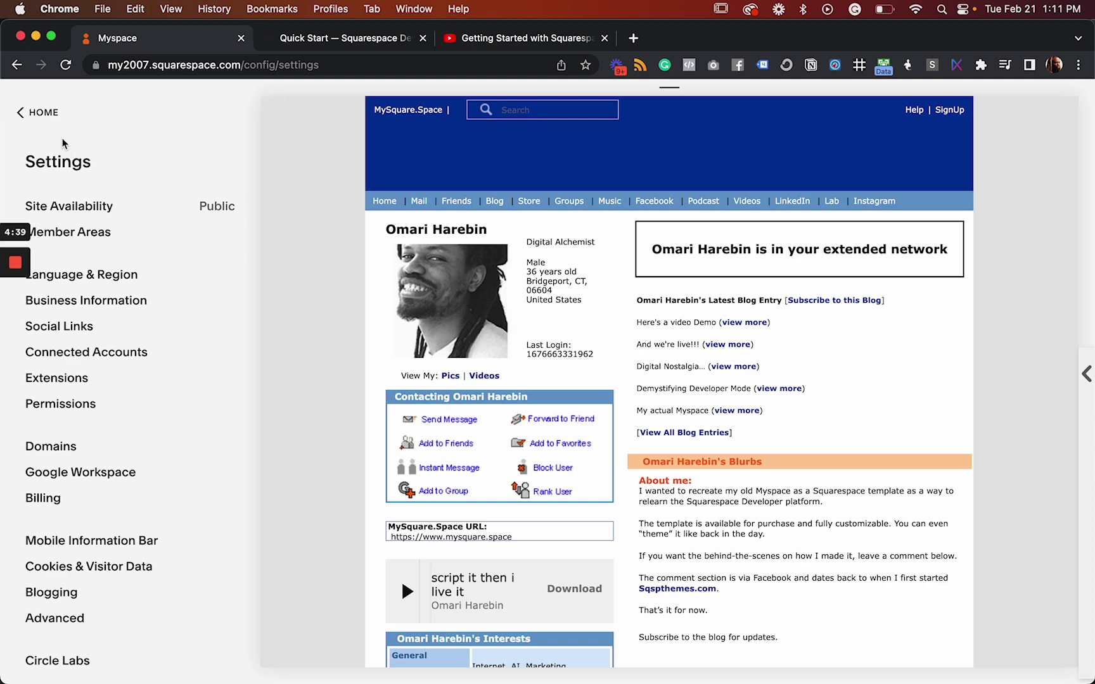
click(18, 119)
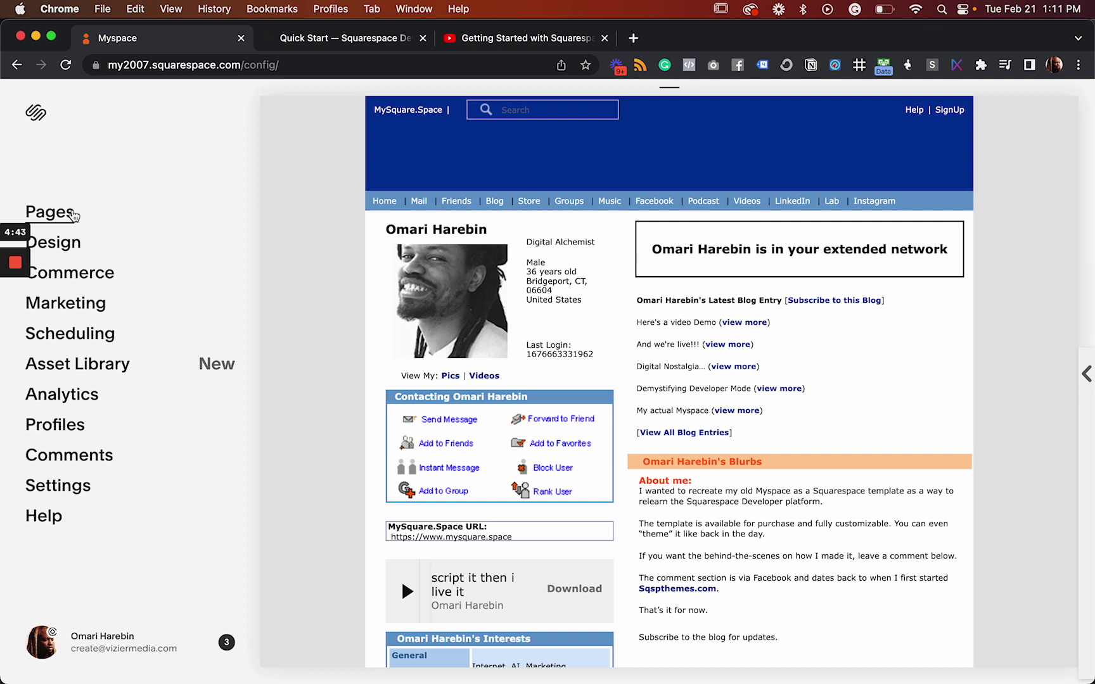
Glance at the Blog page's posts from the Pages list, then return to the list
click(71, 214)
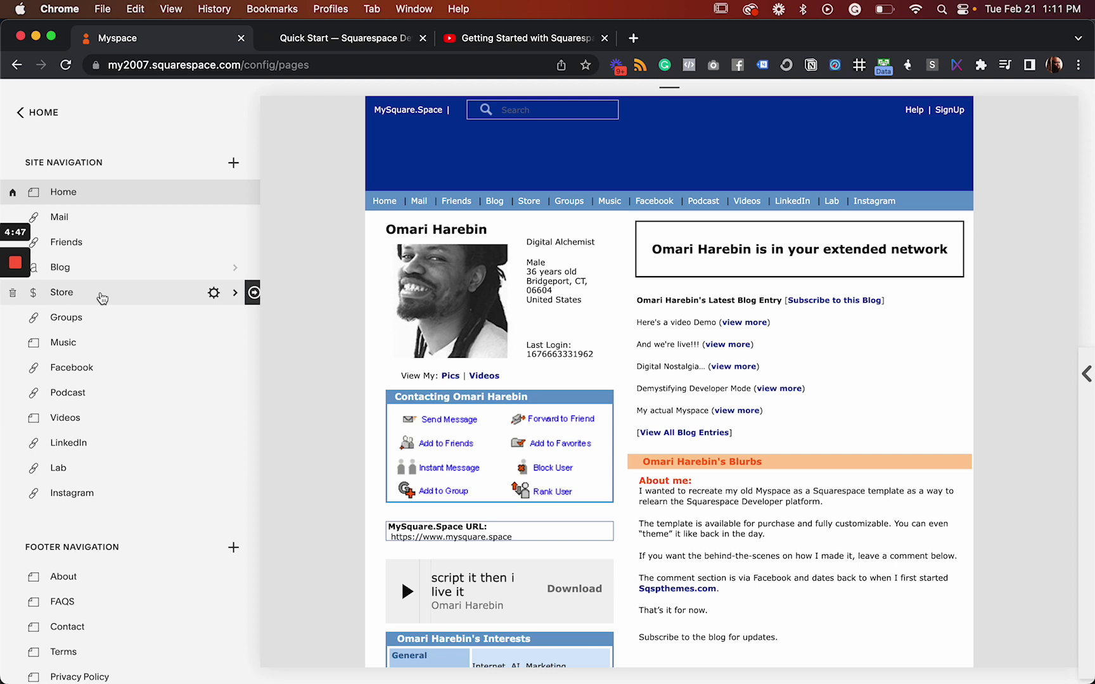
click(125, 274)
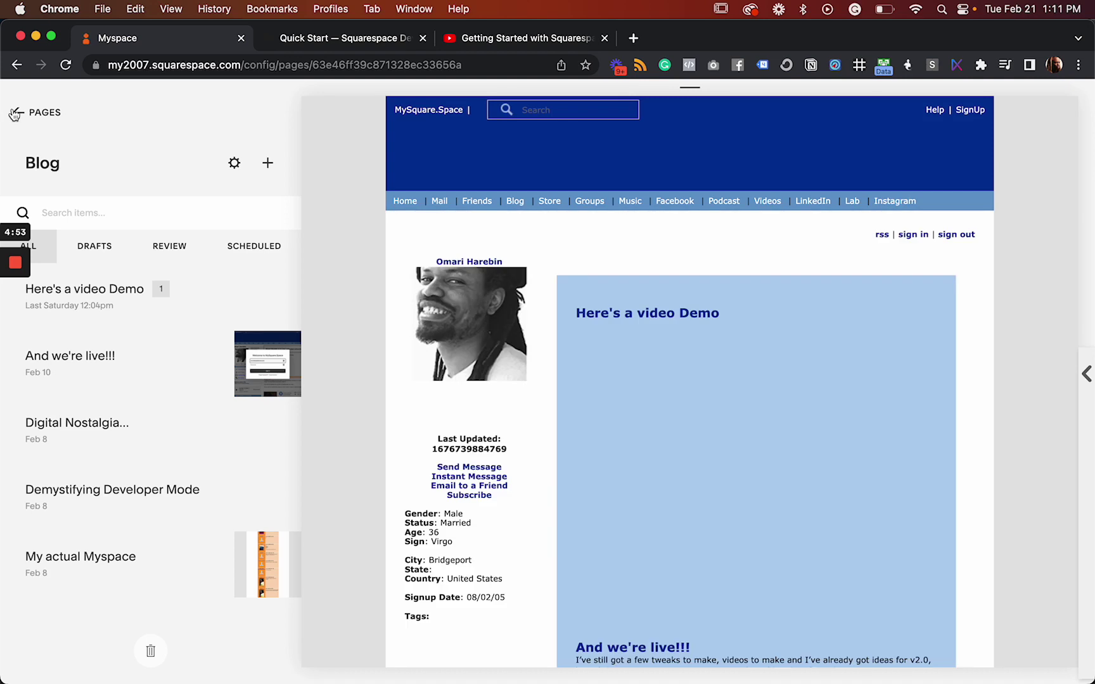
click(16, 112)
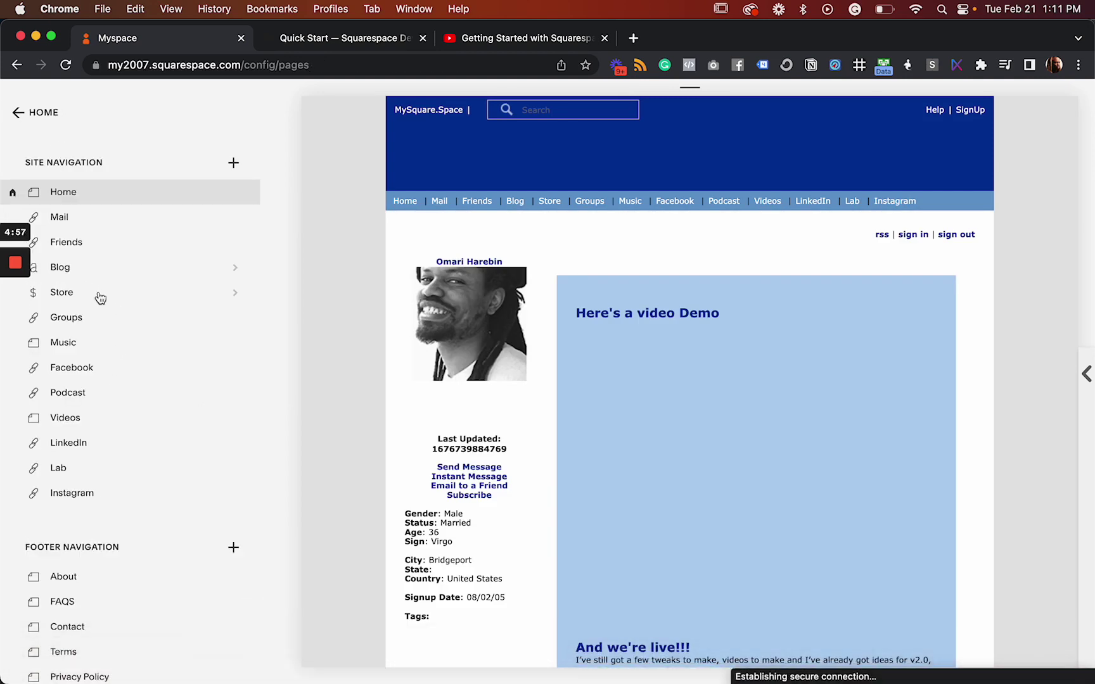
Review the MySquare.Space Template (7.0) product in the Store and cancel without changes
click(126, 297)
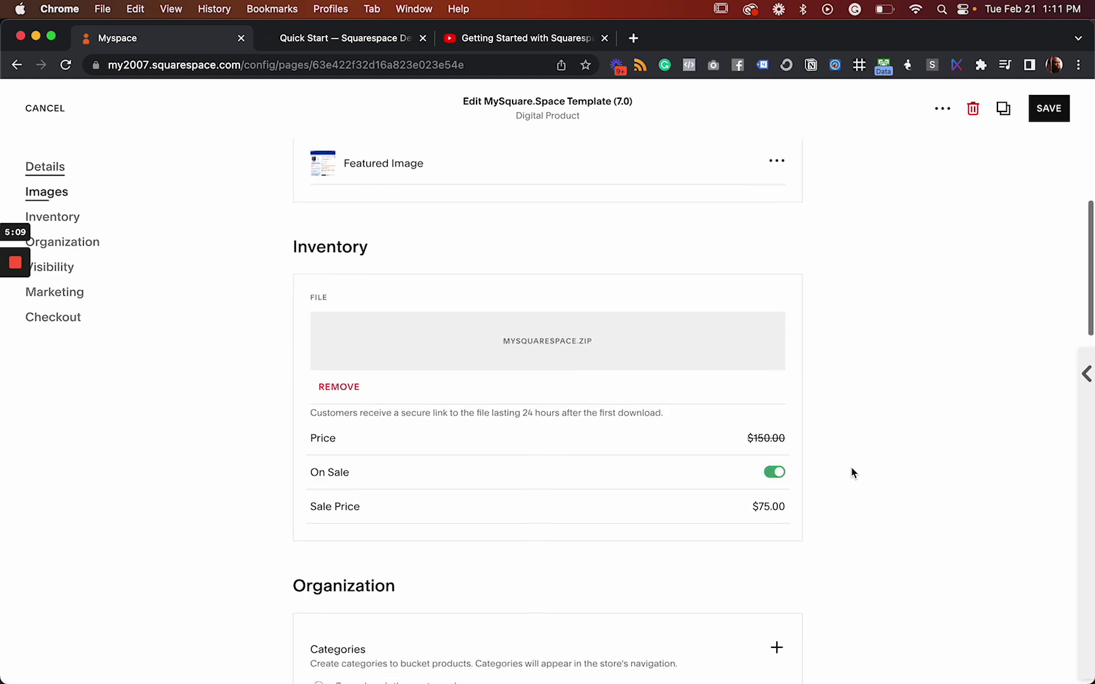
scroll(851, 472, down, 10)
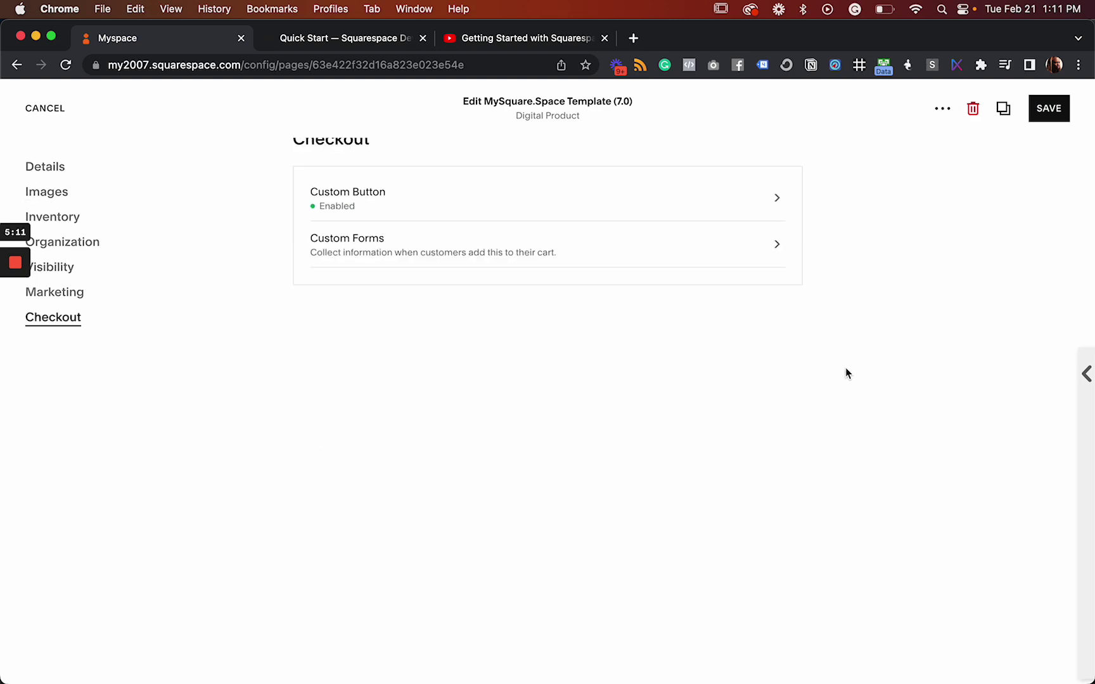
scroll(845, 372, up, 20)
scroll(846, 374, up, 1)
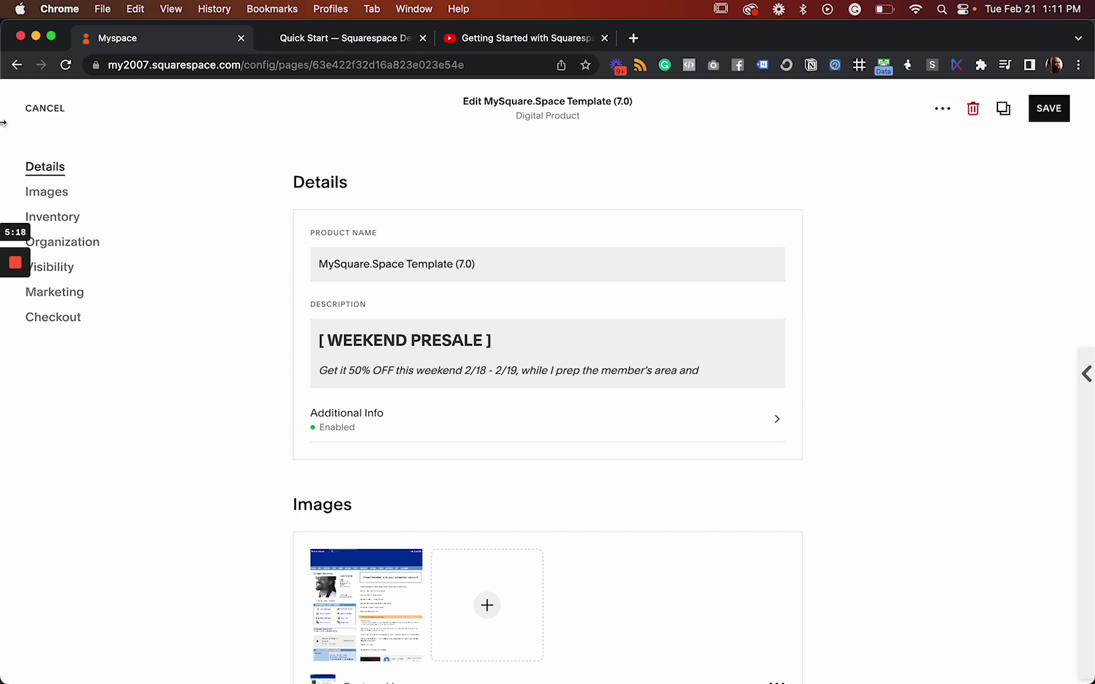
click(43, 110)
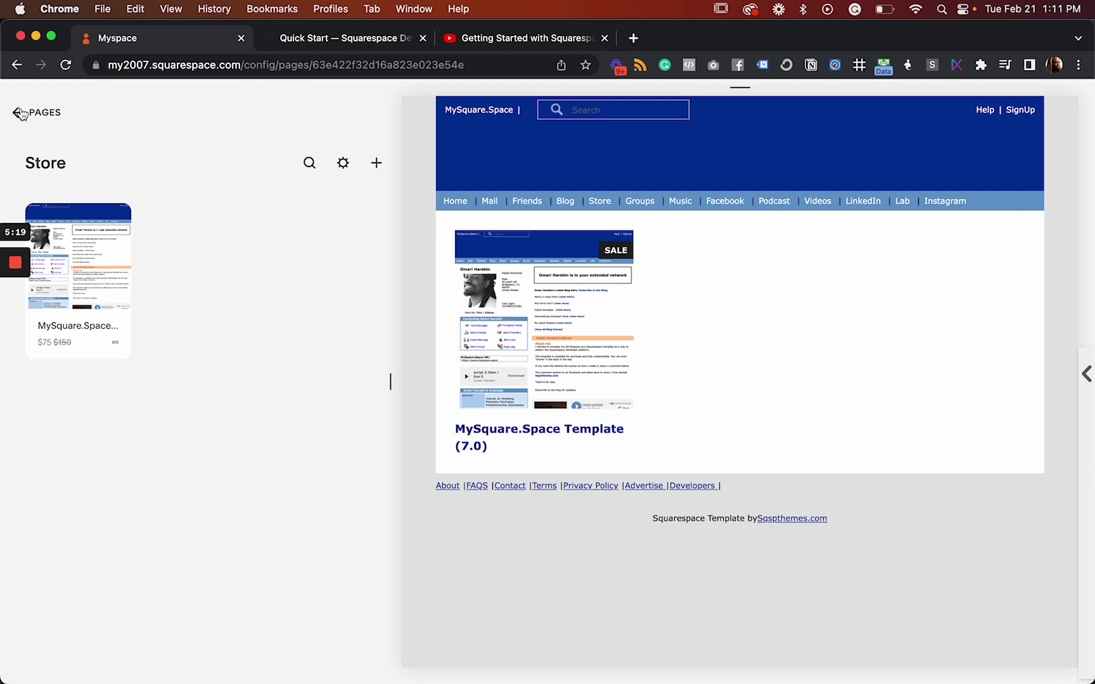
Return to the Pages list and scroll through its navigation, footer and member-area sections
click(41, 112)
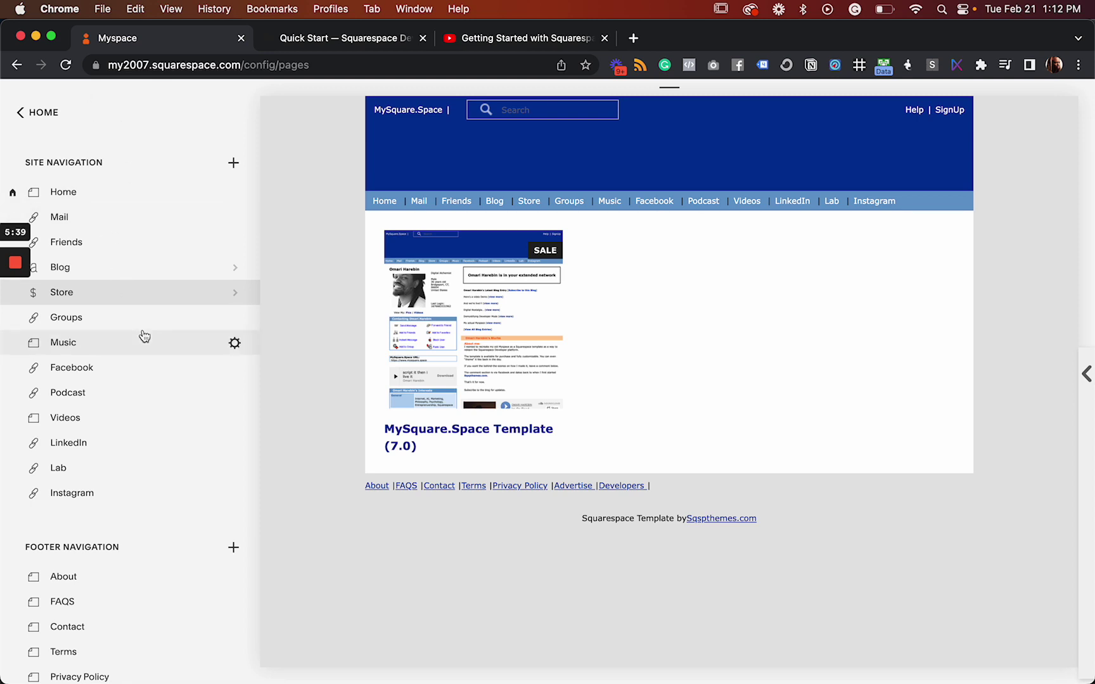
scroll(142, 336, down, 10)
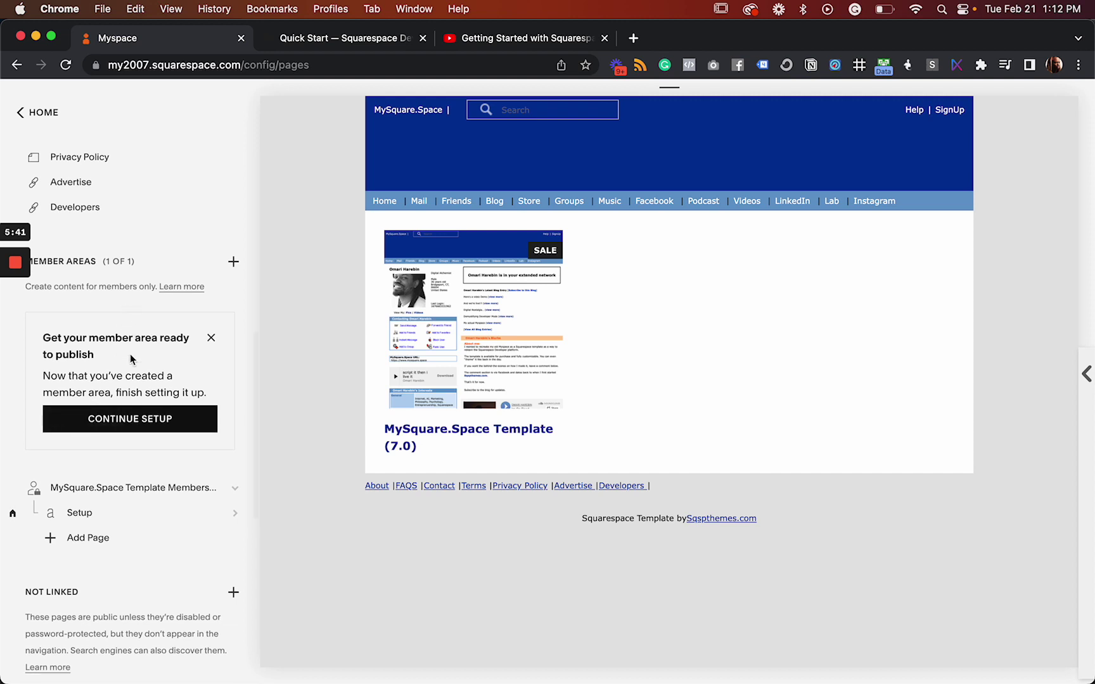
scroll(130, 354, down, 7)
scroll(130, 355, up, 15)
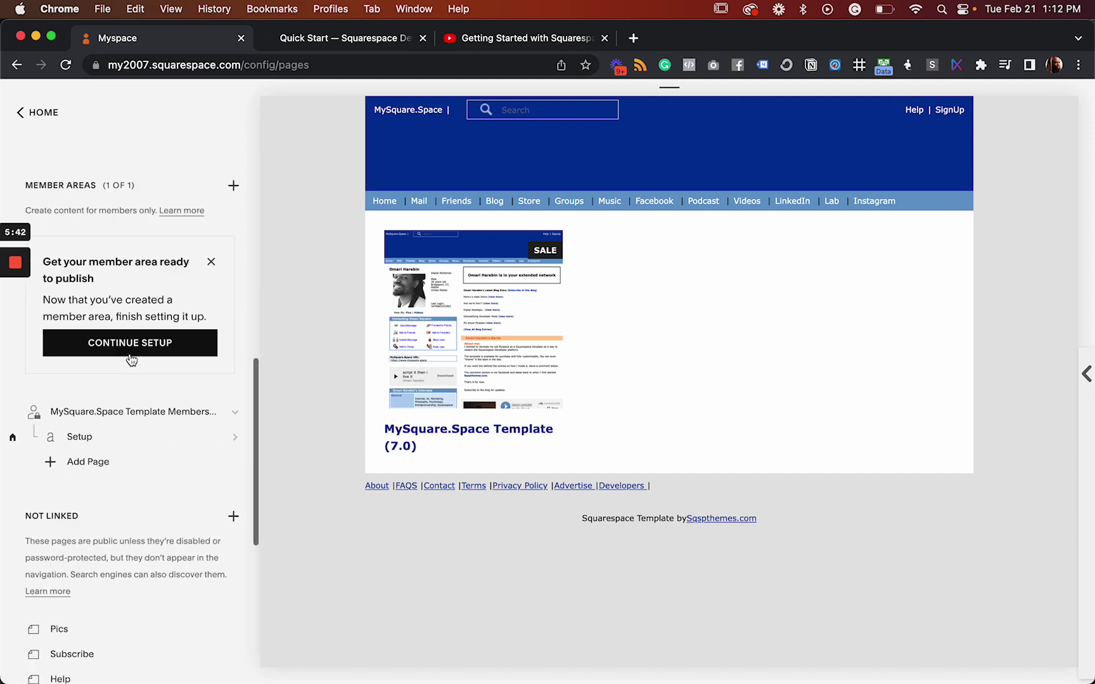
click(18, 115)
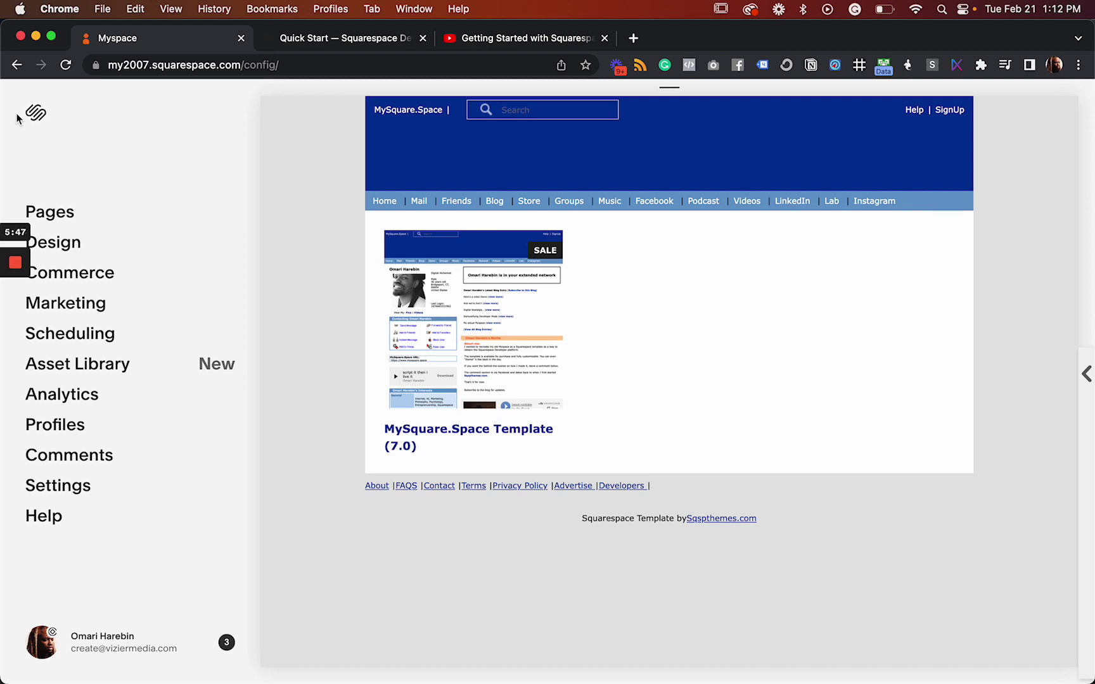
click(68, 214)
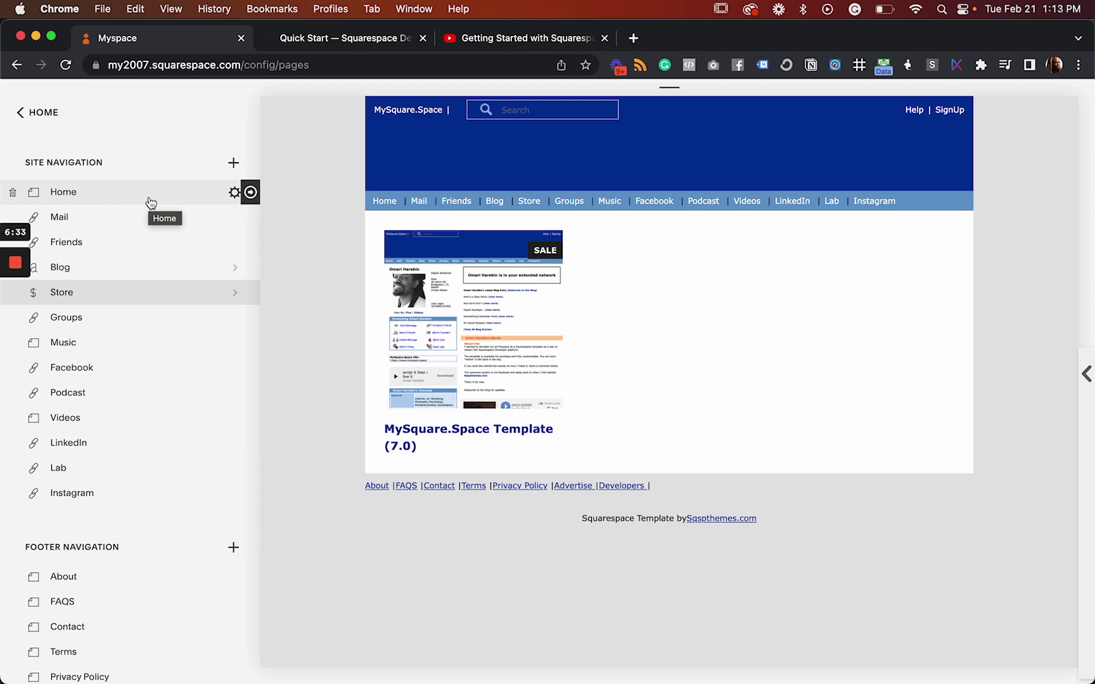
Preview the Home page beside the Pages list, then switch to the developer Quick Start guide
click(20, 114)
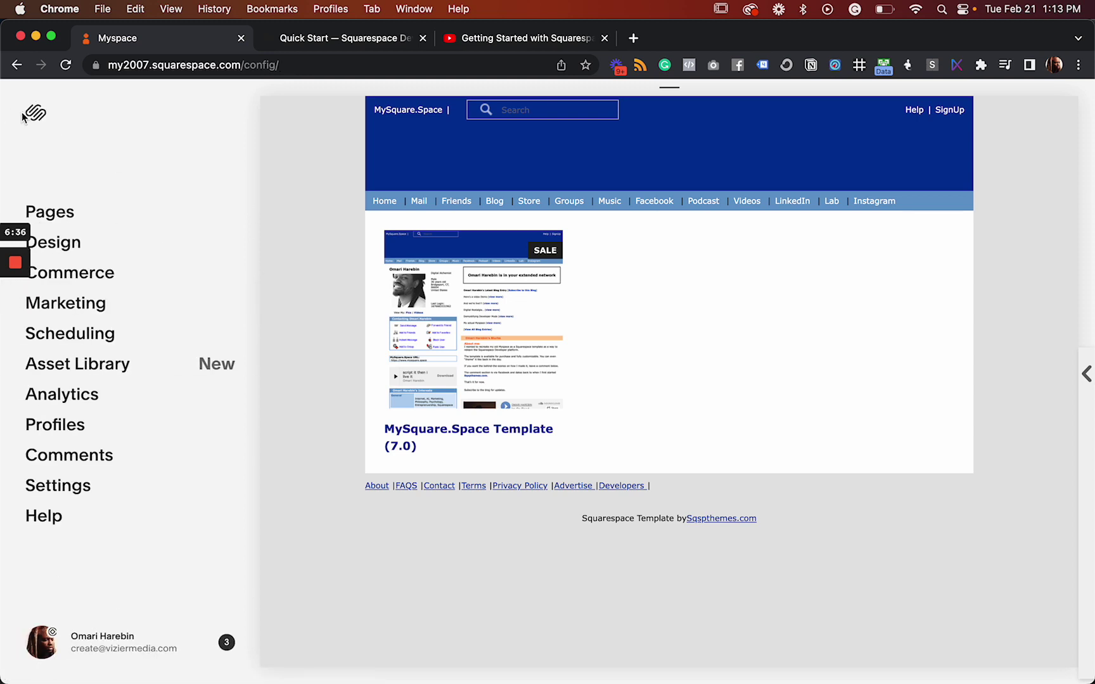
click(75, 218)
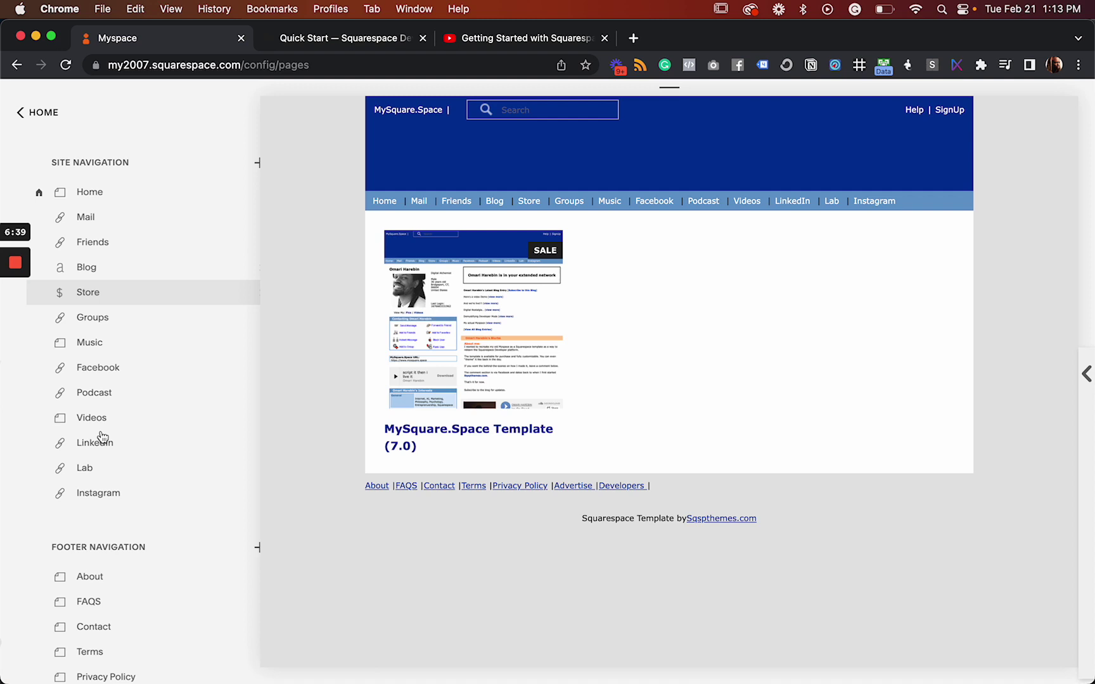
click(82, 200)
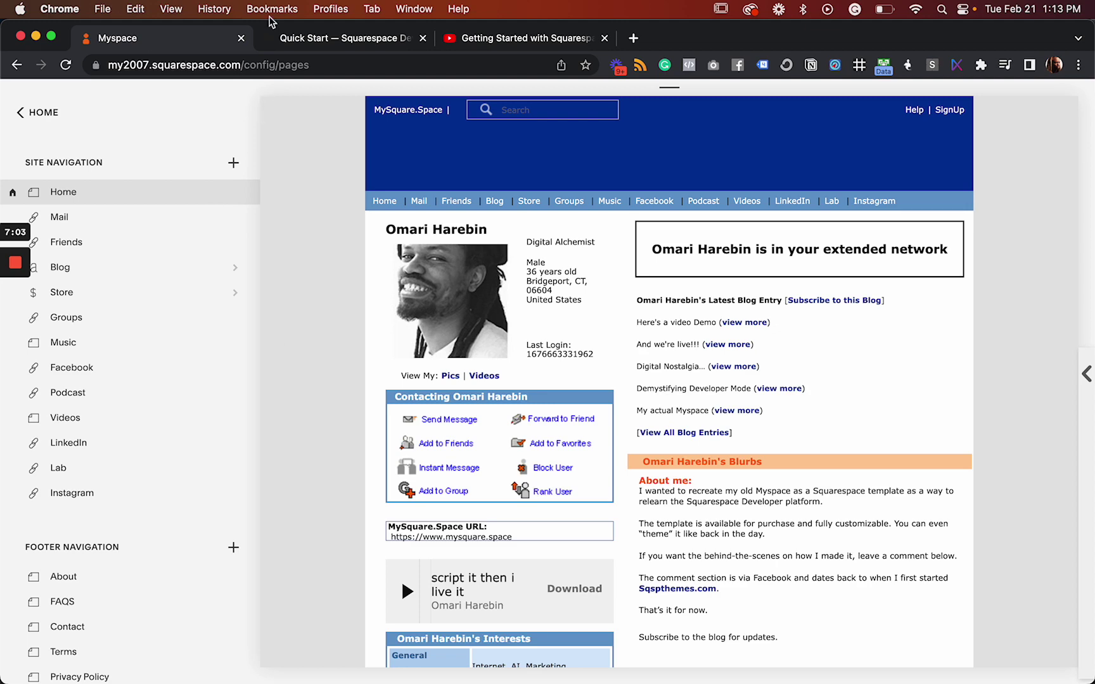
click(329, 40)
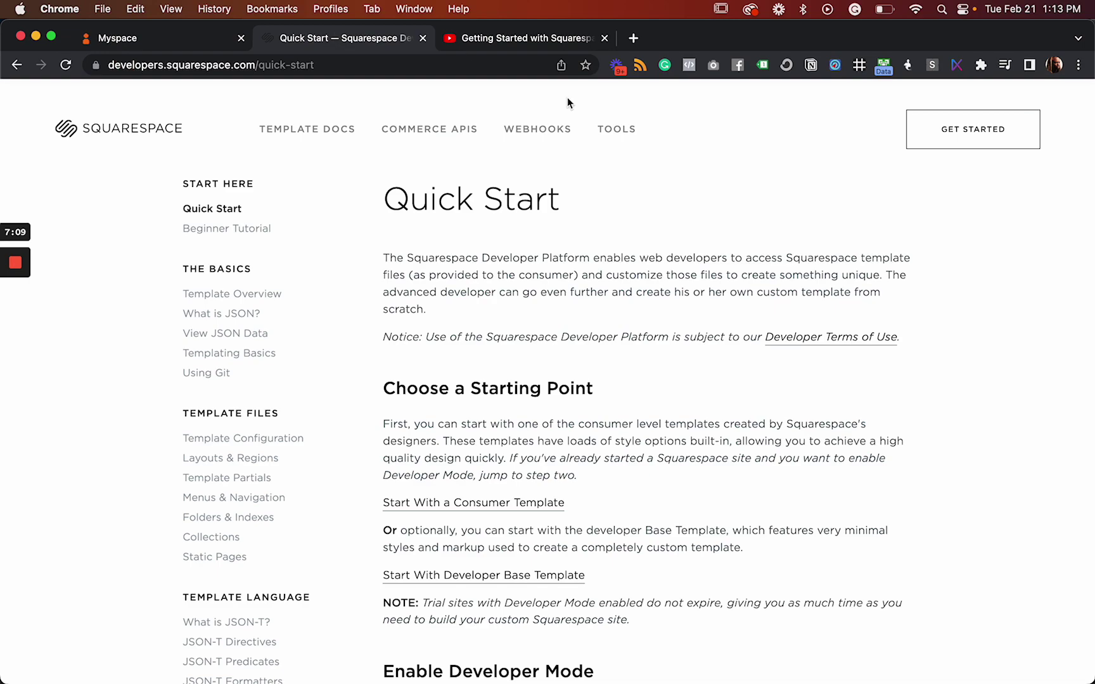
Scroll through the Quick Start guide on starting points and enabling Developer Mode
scroll(676, 265, down, 5)
scroll(678, 266, down, 15)
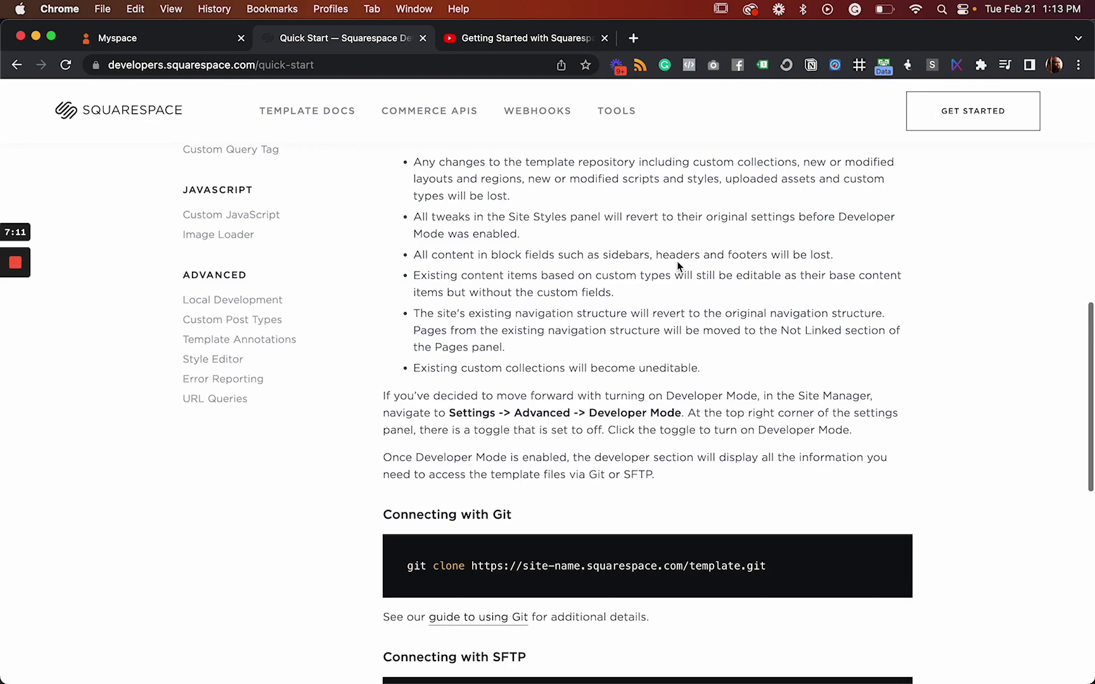
scroll(678, 266, up, 20)
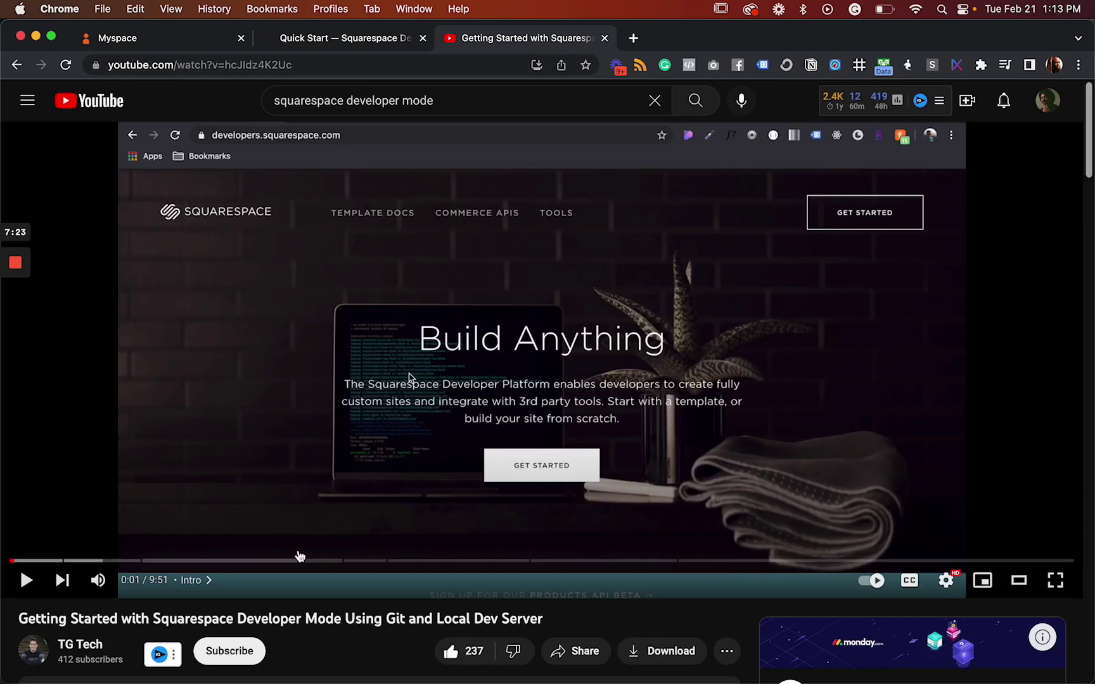
scroll(326, 614, down, 2)
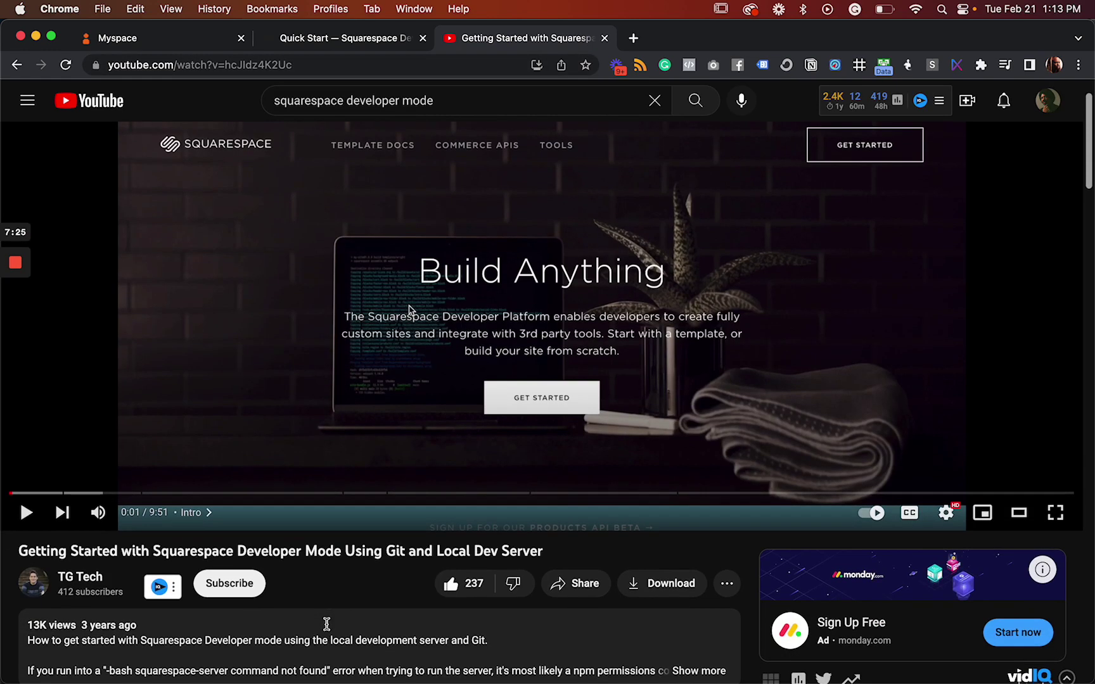
scroll(342, 609, up, 2)
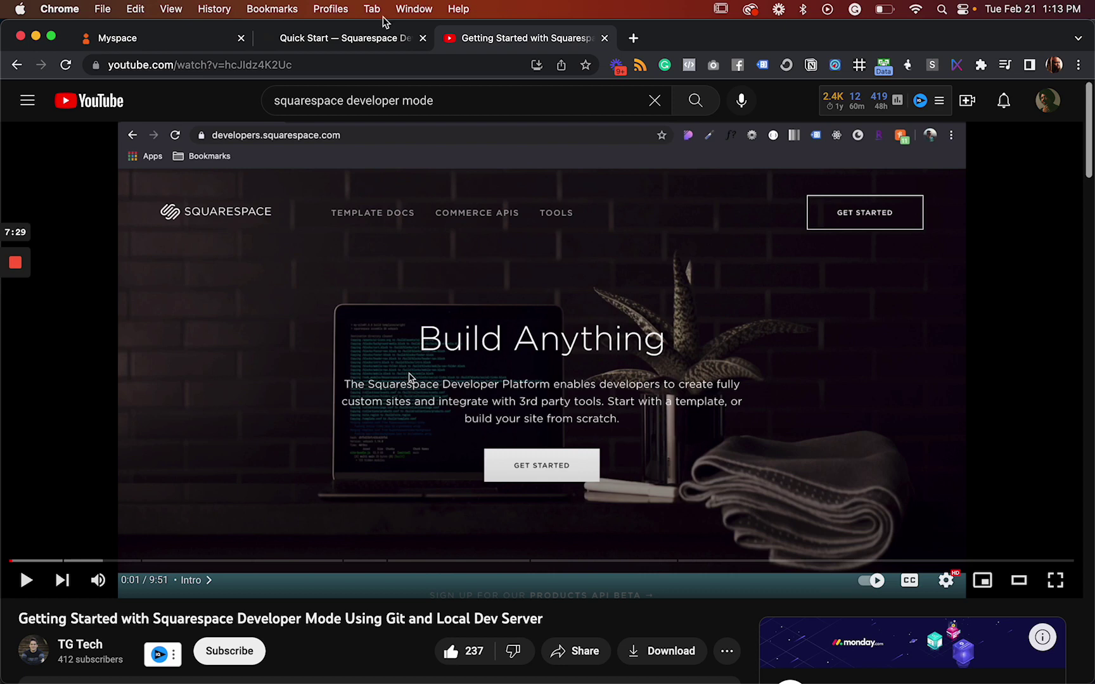
click(337, 39)
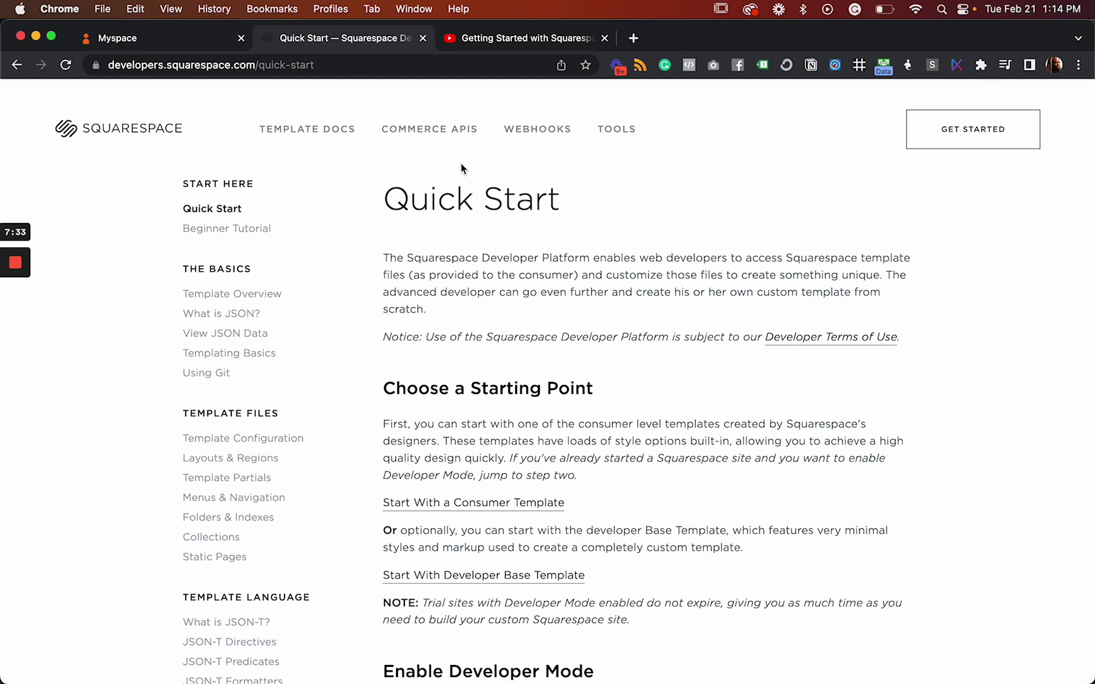
click(408, 131)
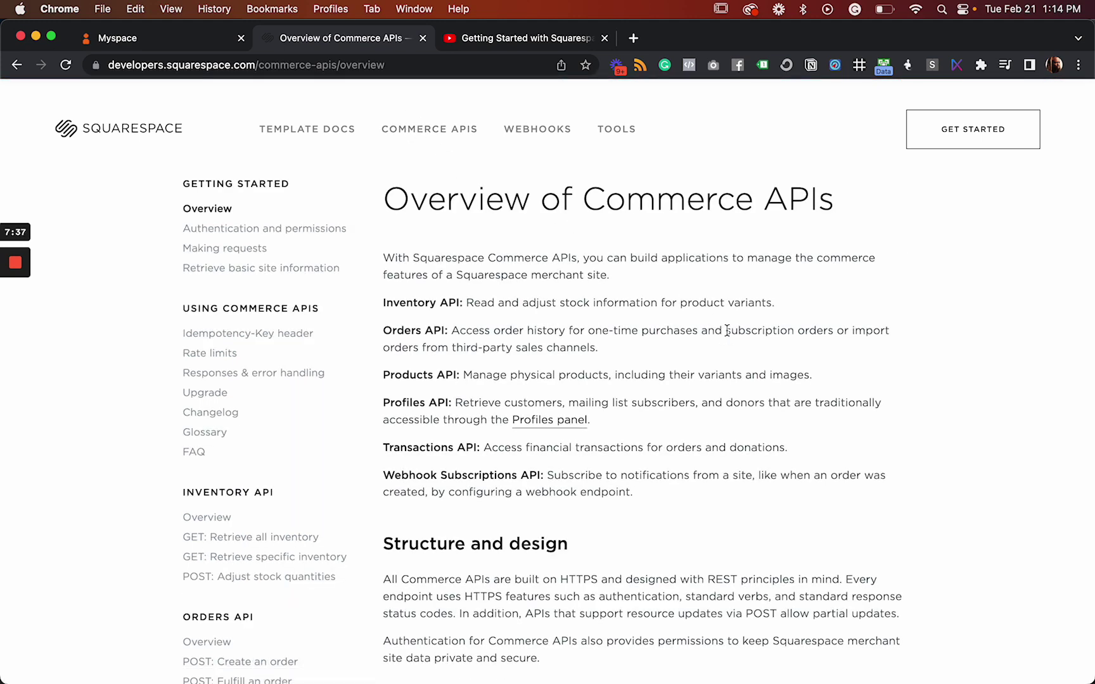
scroll(726, 330, down, 3)
scroll(727, 330, down, 5)
scroll(727, 330, up, 10)
click(301, 130)
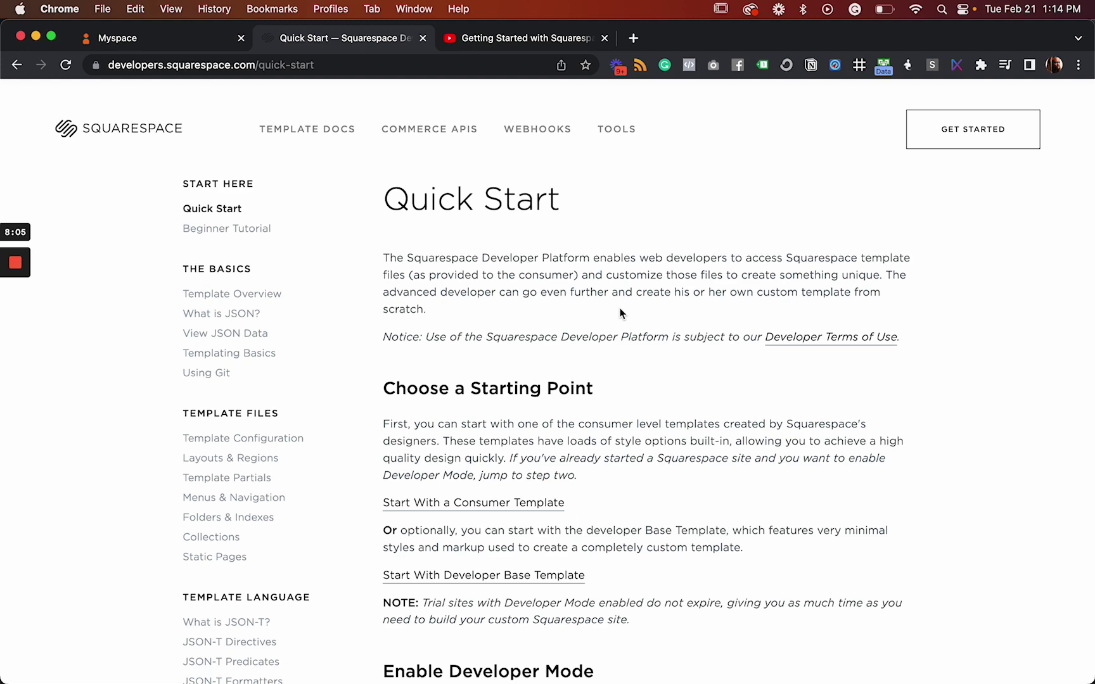
Return to the Myspace site editor showing the pages list and Home page preview
click(121, 41)
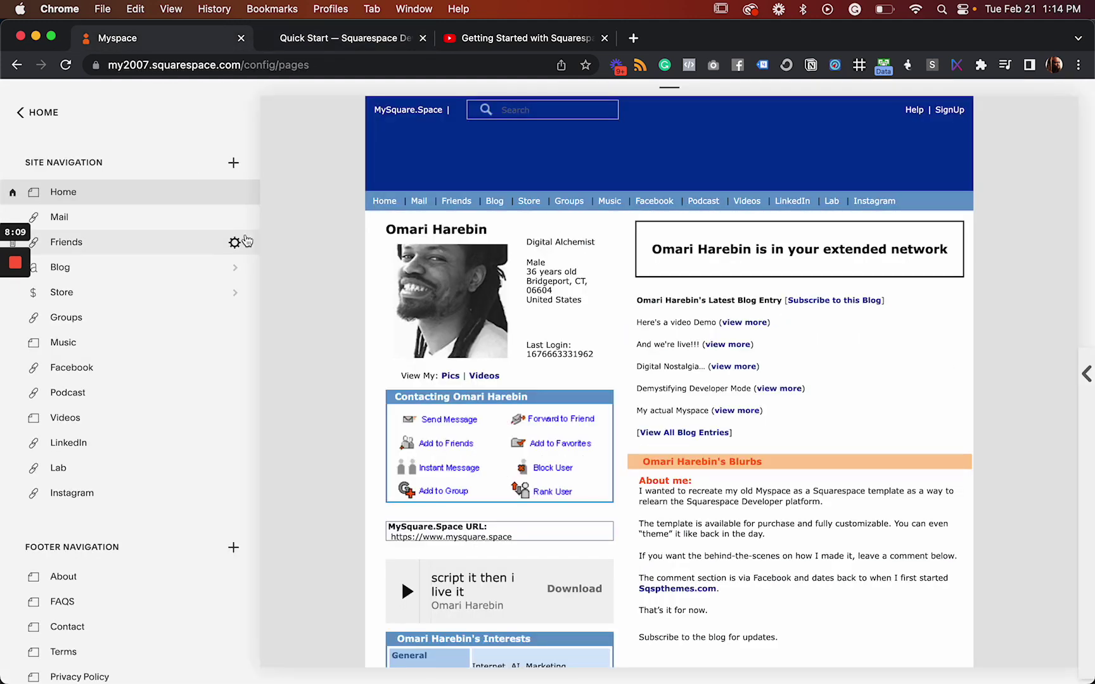